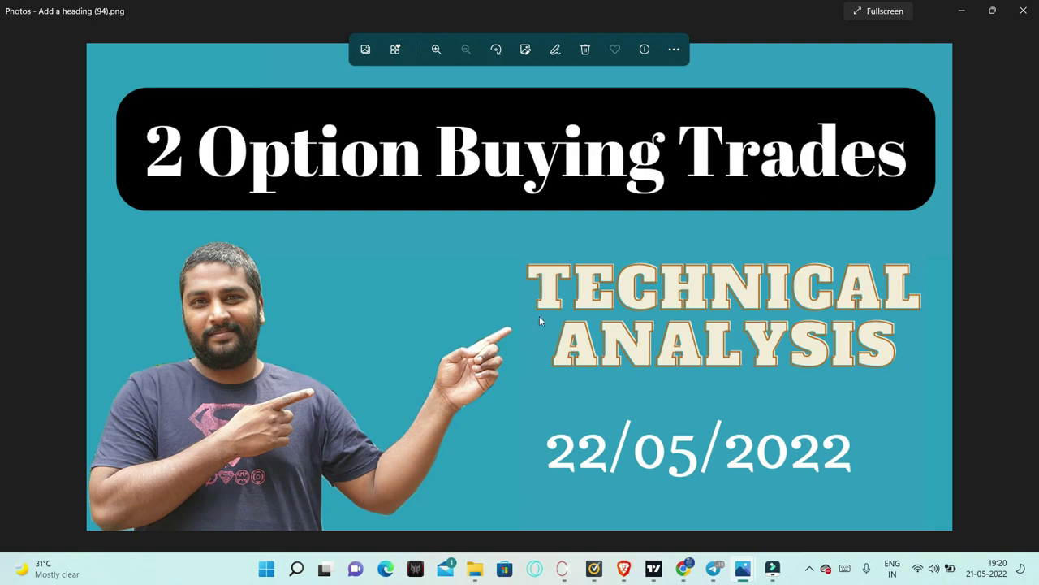
Step: Switch to Chrome to show the Think Equity YouTube channel's uploaded videos
click(687, 567)
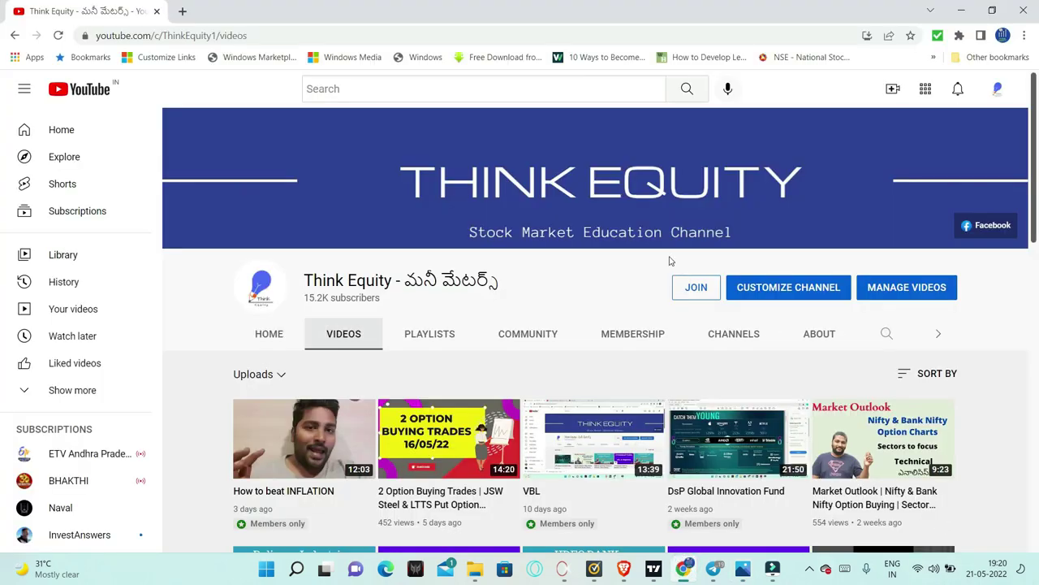
click(653, 571)
click(649, 574)
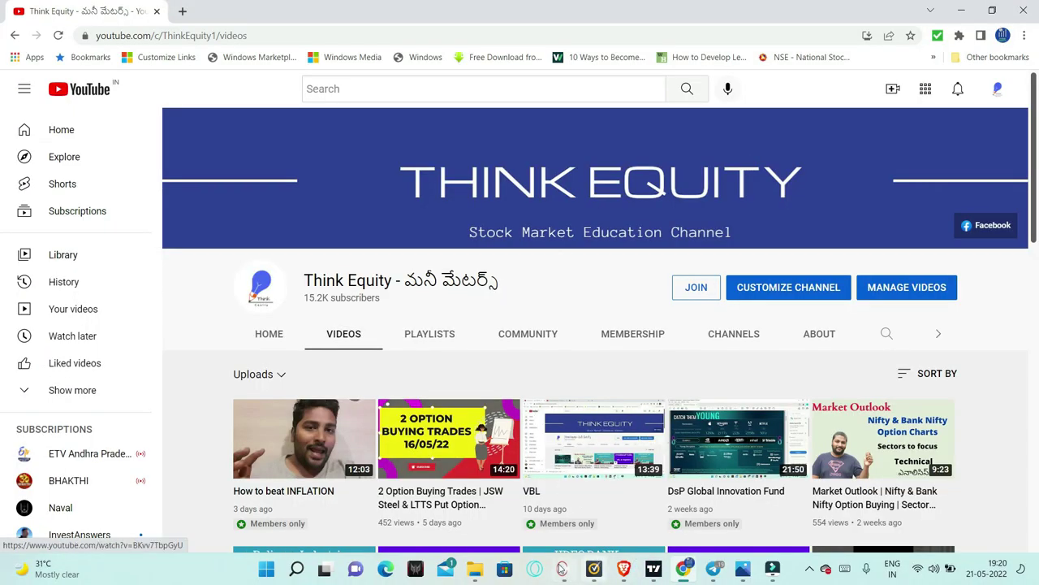
mouse_move(687, 574)
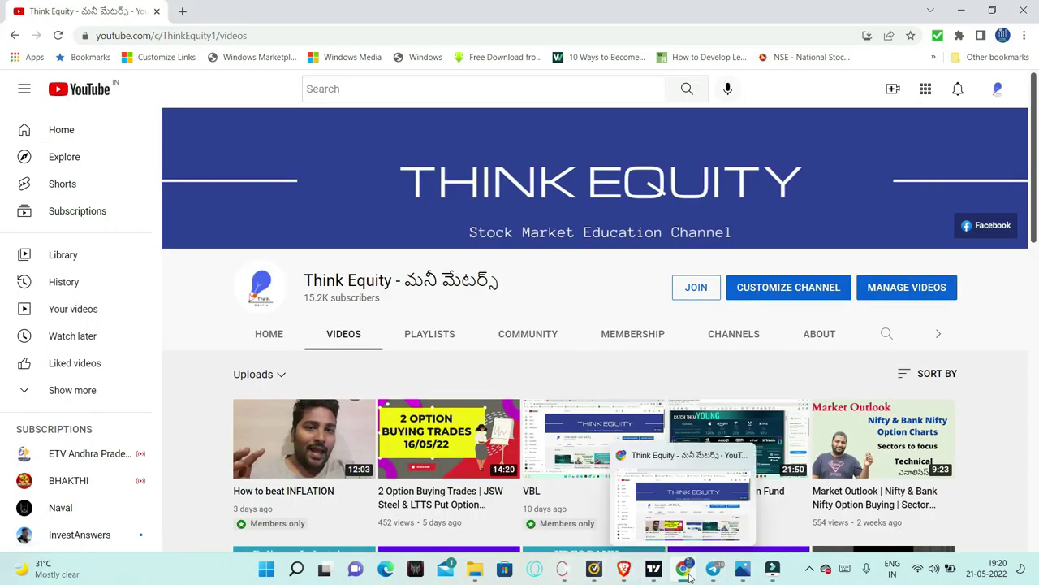
Step: Switch to Brave and compare the Reliance hourly and 15-minute charts with the MultiLeg line chart and the RELIANCE 26-May-2022 CE 2620 chart
click(624, 568)
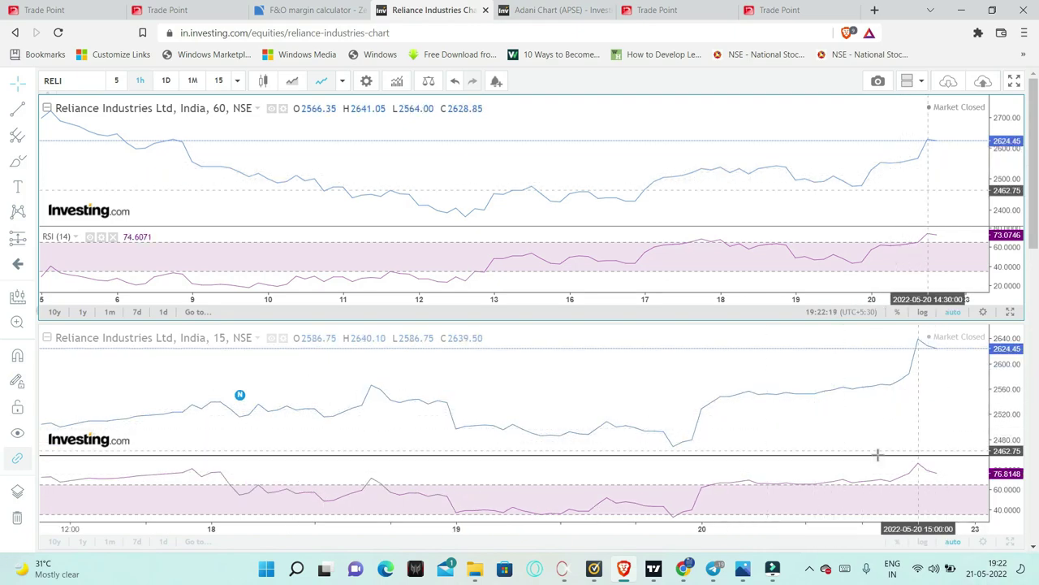
scroll(494, 149, down, 5)
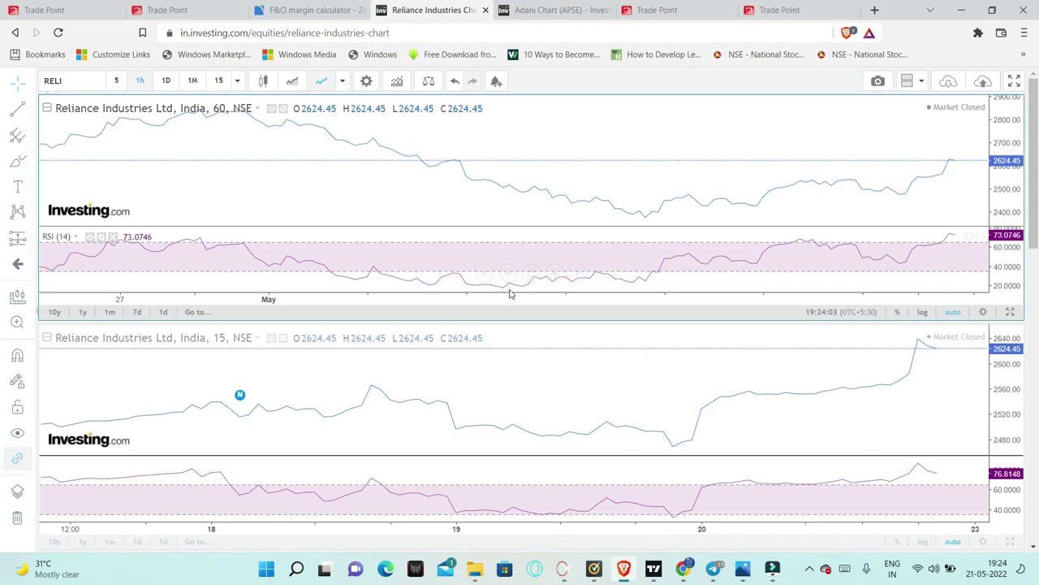
click(669, 8)
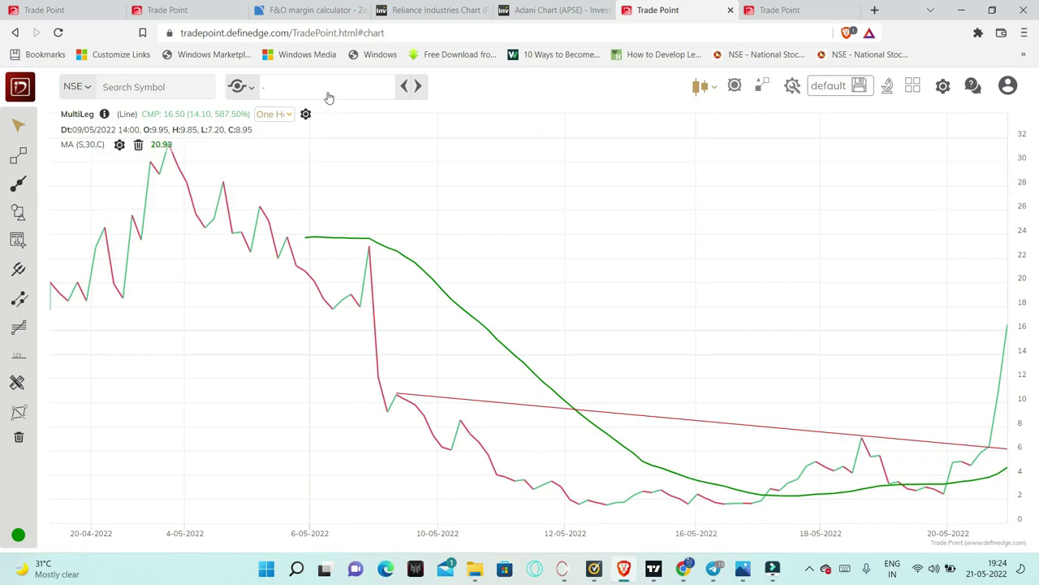
click(45, 9)
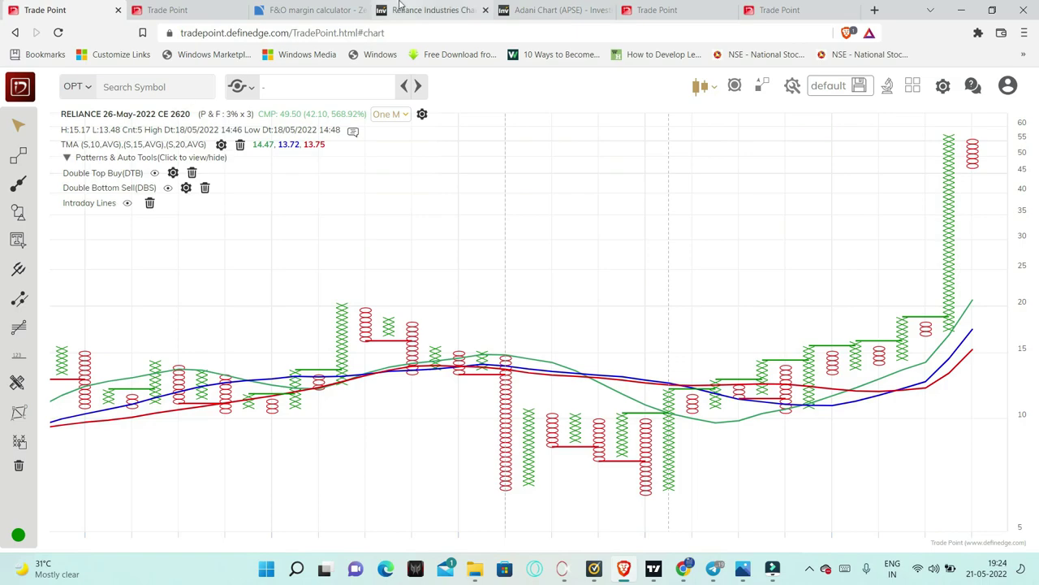
click(435, 9)
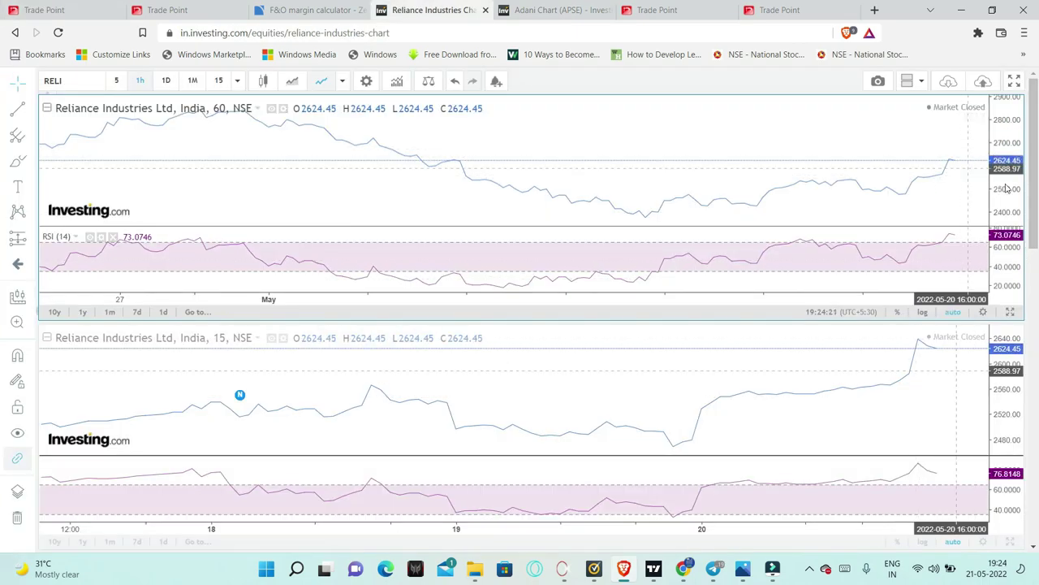
click(44, 10)
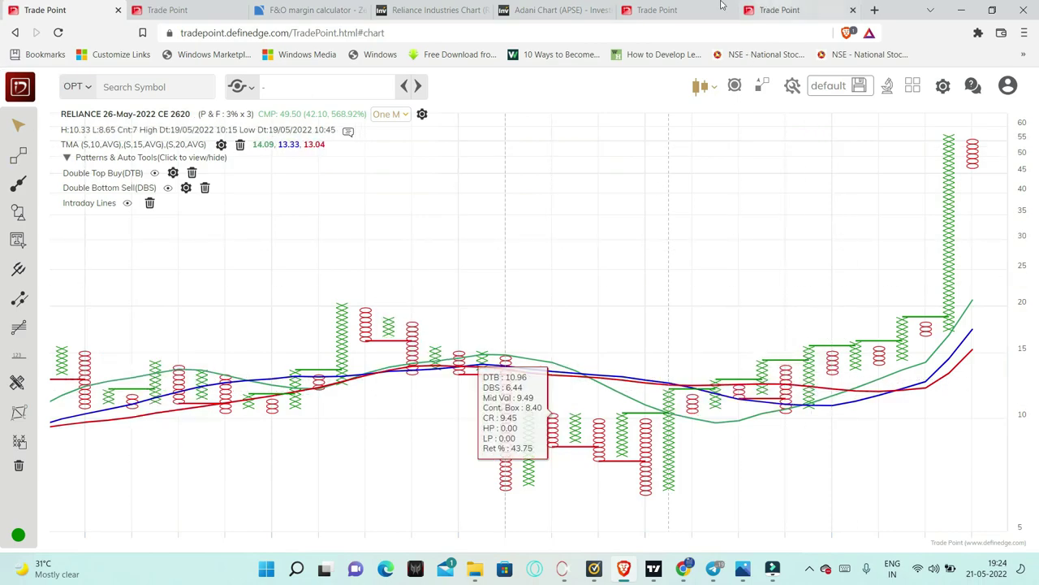
Step: Draw an arrow on the MultiLeg chart with the existing trend line, pointing down towards the breakout around 20-05-2022
click(658, 10)
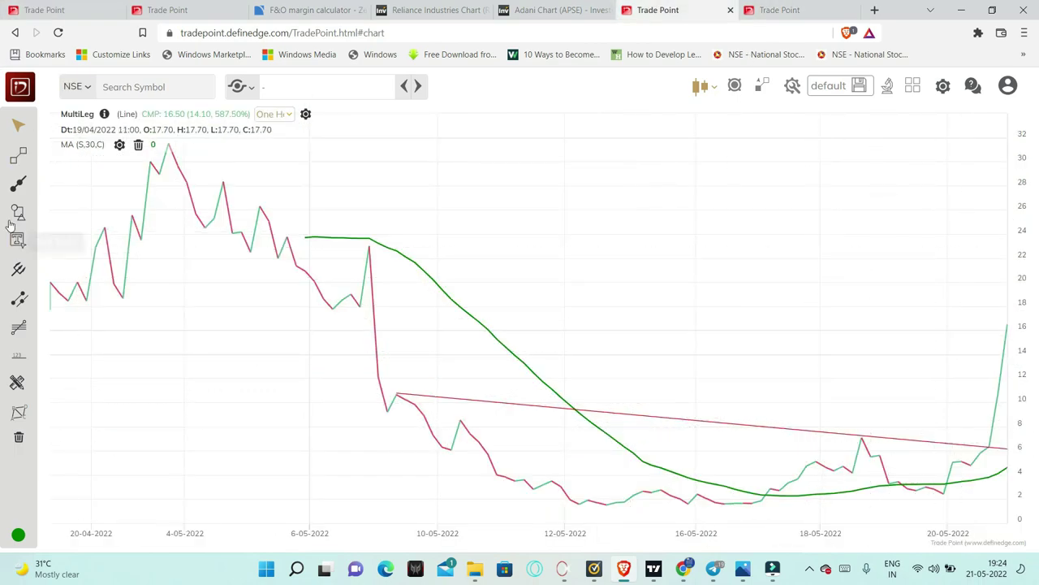
click(18, 183)
click(71, 222)
click(916, 394)
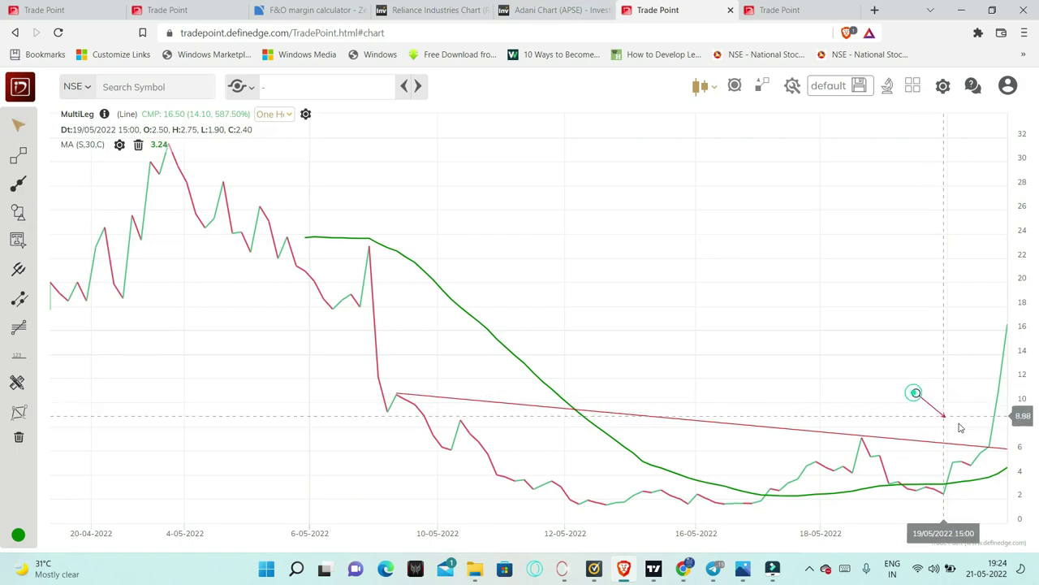
click(970, 429)
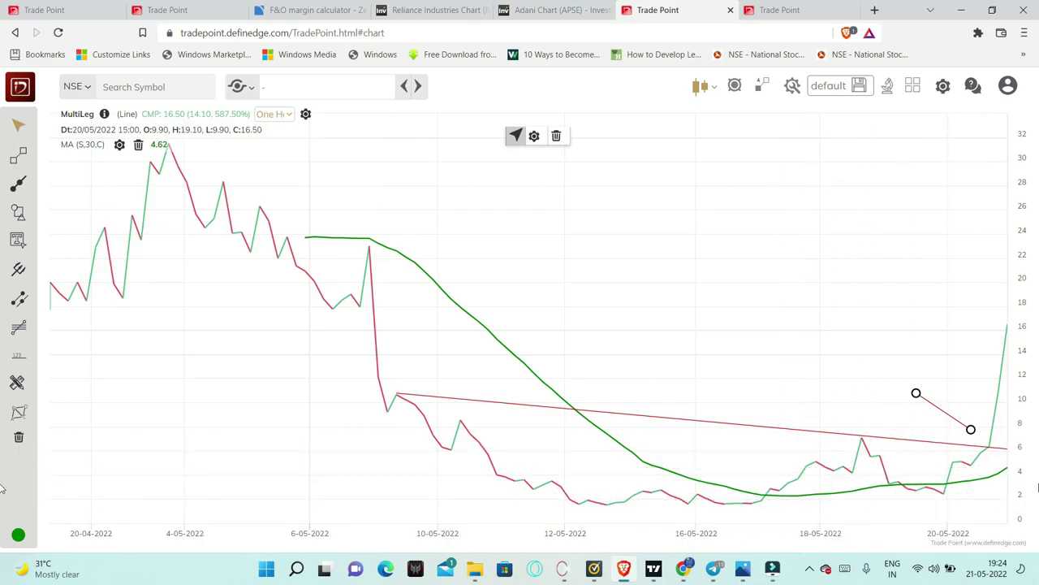
click(726, 371)
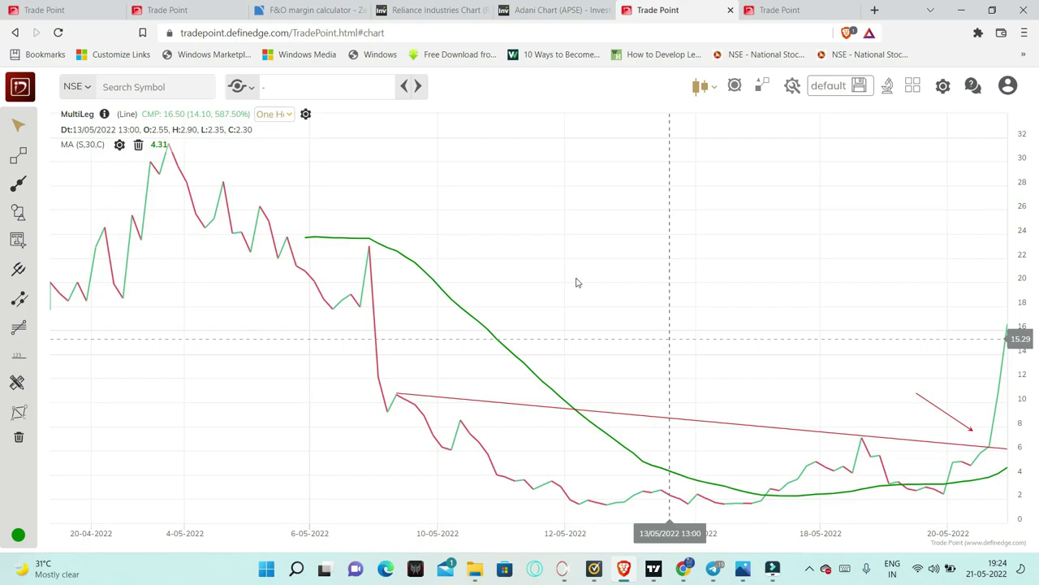
Step: Add a text note in the empty area above the RELIANCE 26-May-2022 CE 2620 chart, starting "abv 59.2" and with "Sl 20 point" on a lower line
click(45, 10)
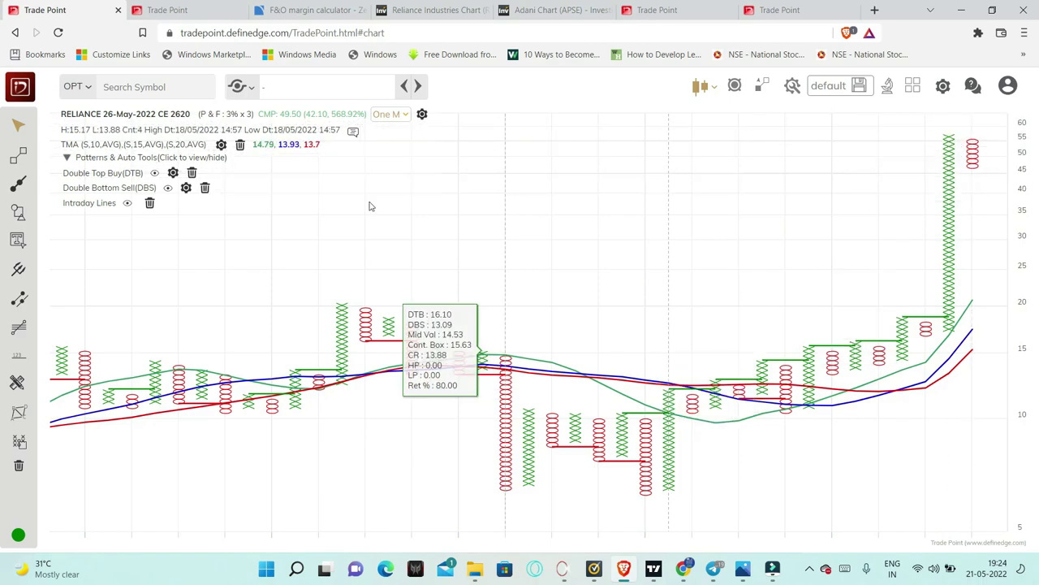
click(215, 6)
key(ctrl+shift+Tab)
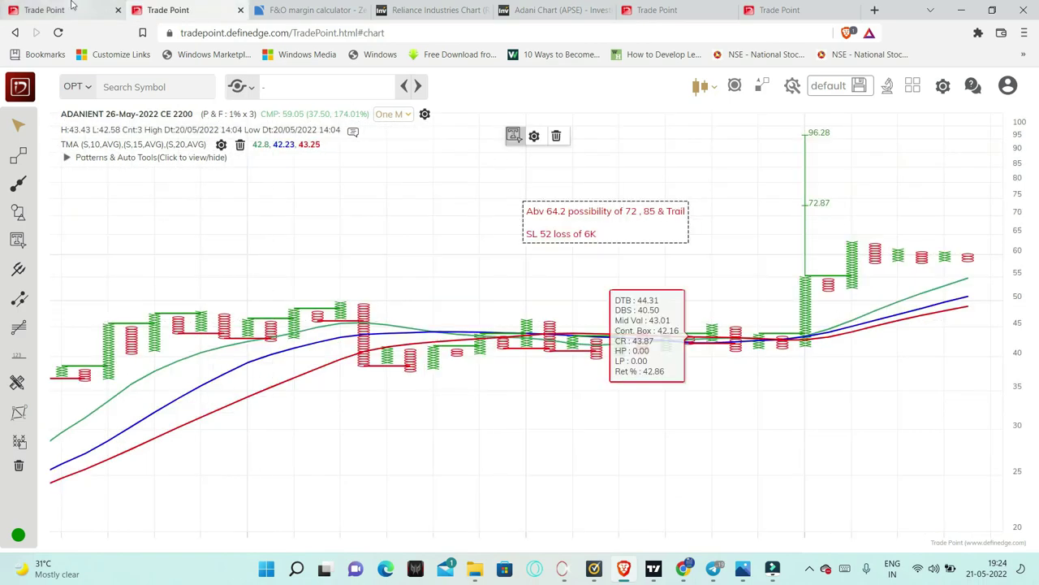
scroll(836, 223, down, 2)
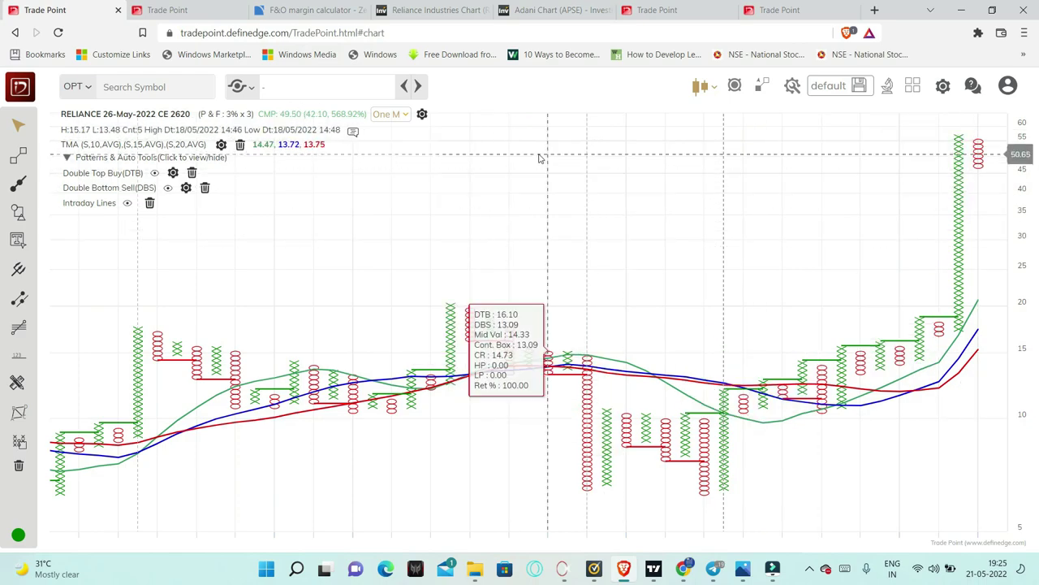
click(19, 240)
click(93, 252)
click(636, 218)
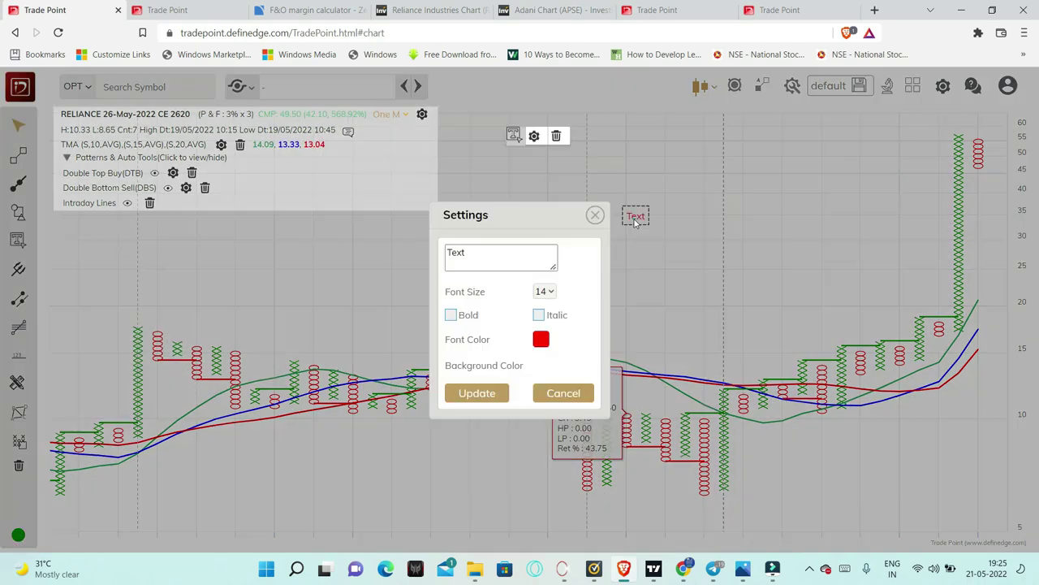
double_click(508, 262)
text(T)
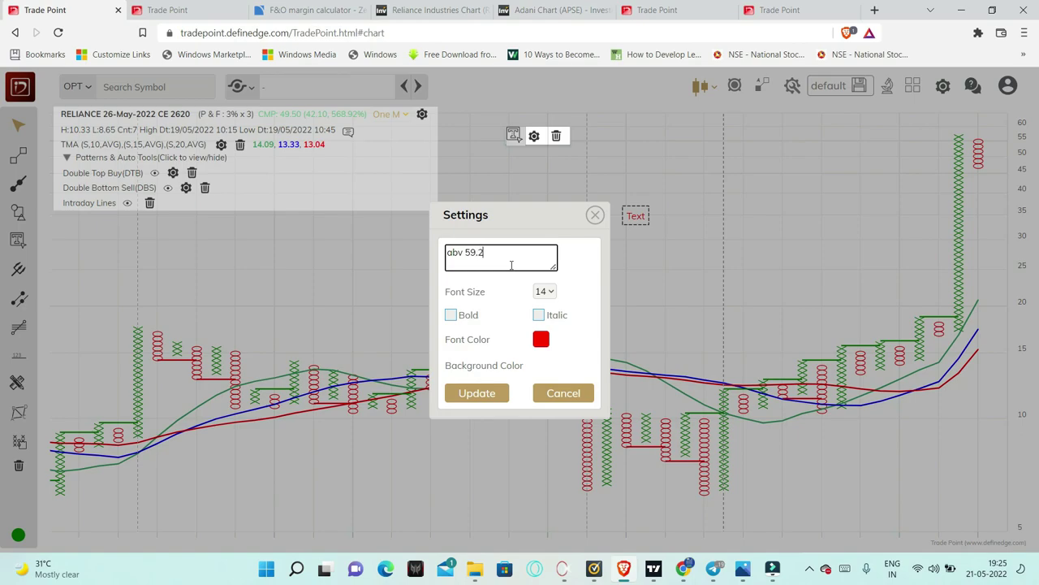
key(Return)
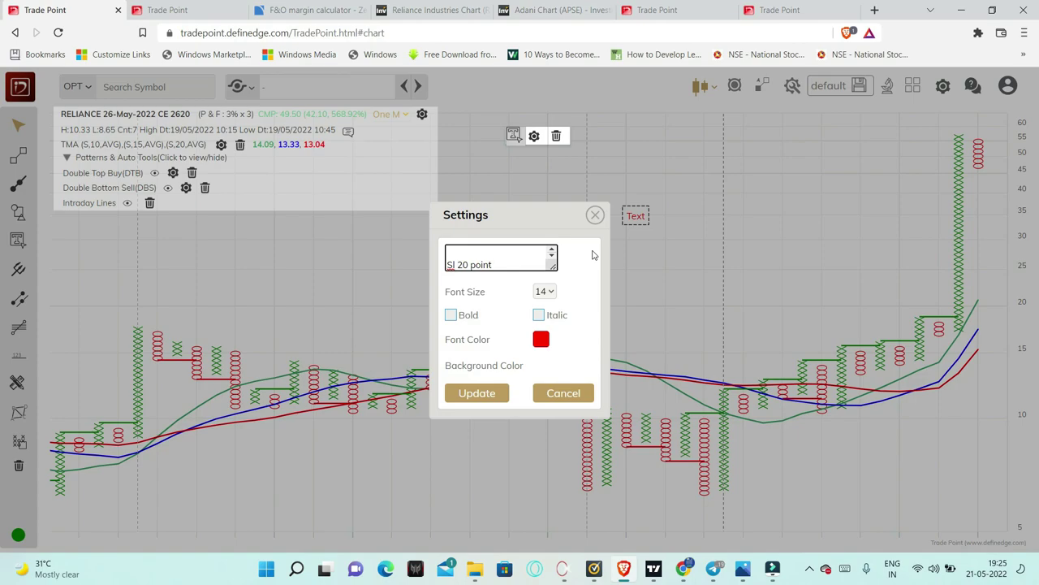
Step: View the ADANIENT 26-May-2022 CE 2200 chart and the Reliance chart, ending on the Adani Ports chart
click(234, 6)
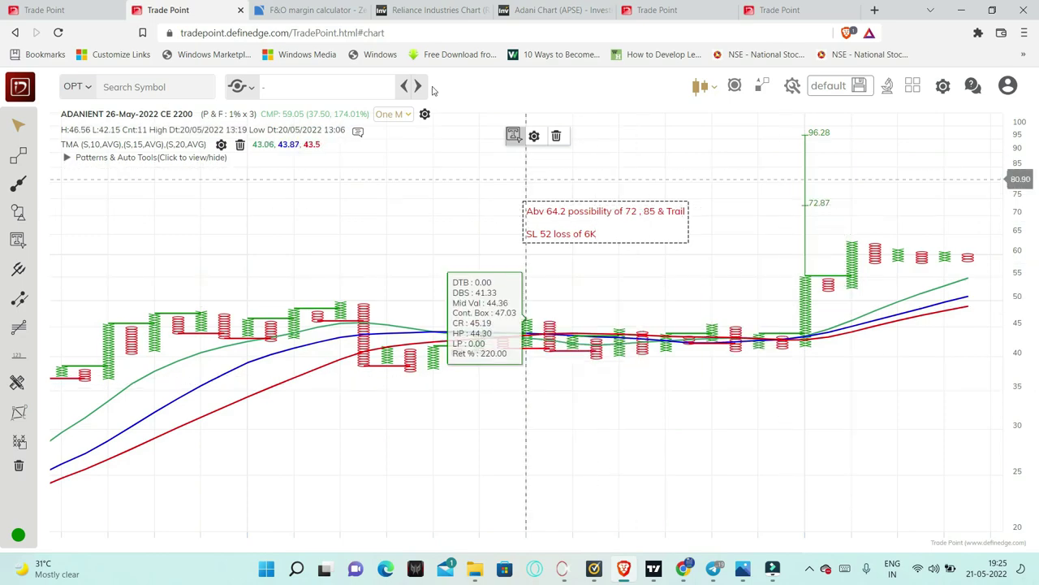
click(439, 10)
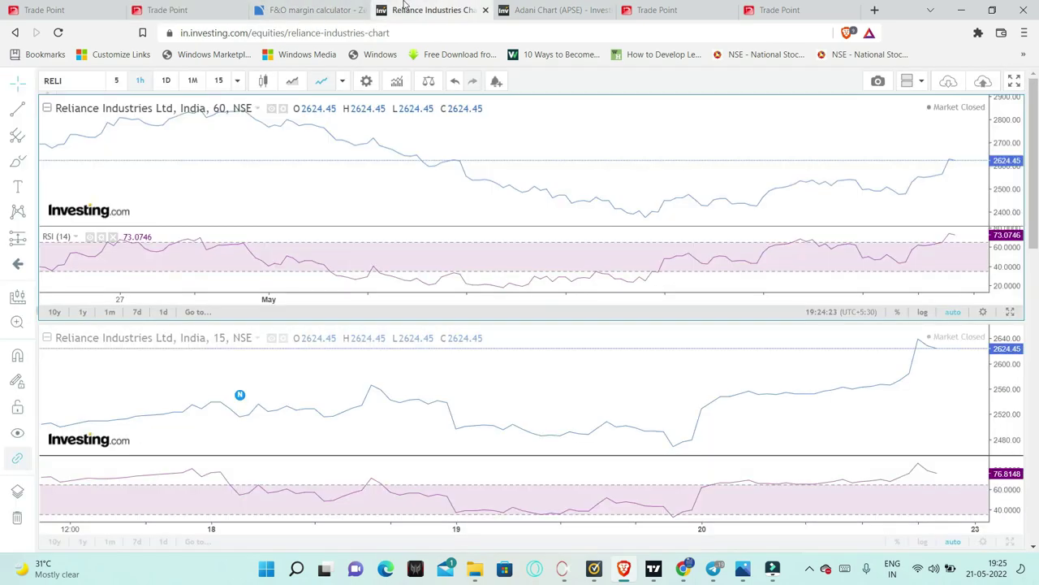
click(558, 10)
Step: Switch to Chrome and look through the older uploads in the Think Equity channel's video list
click(684, 569)
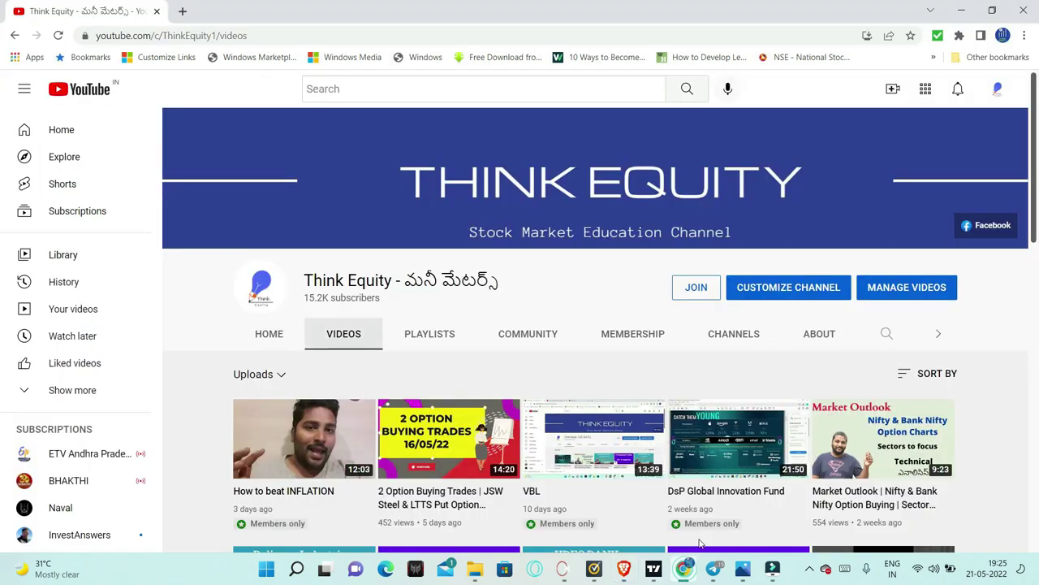
scroll(1026, 320, down, 3)
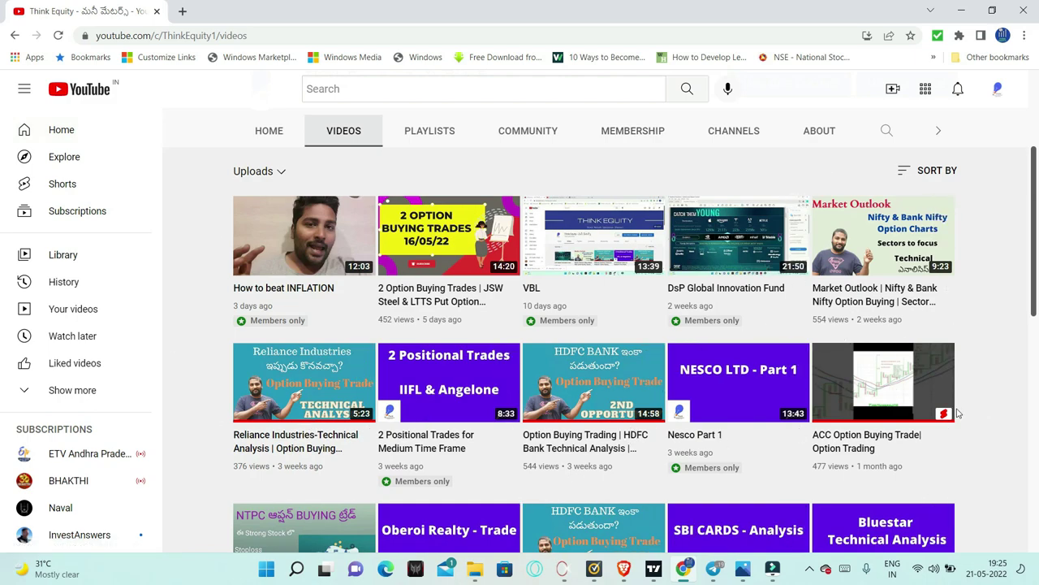
scroll(952, 487, down, 4)
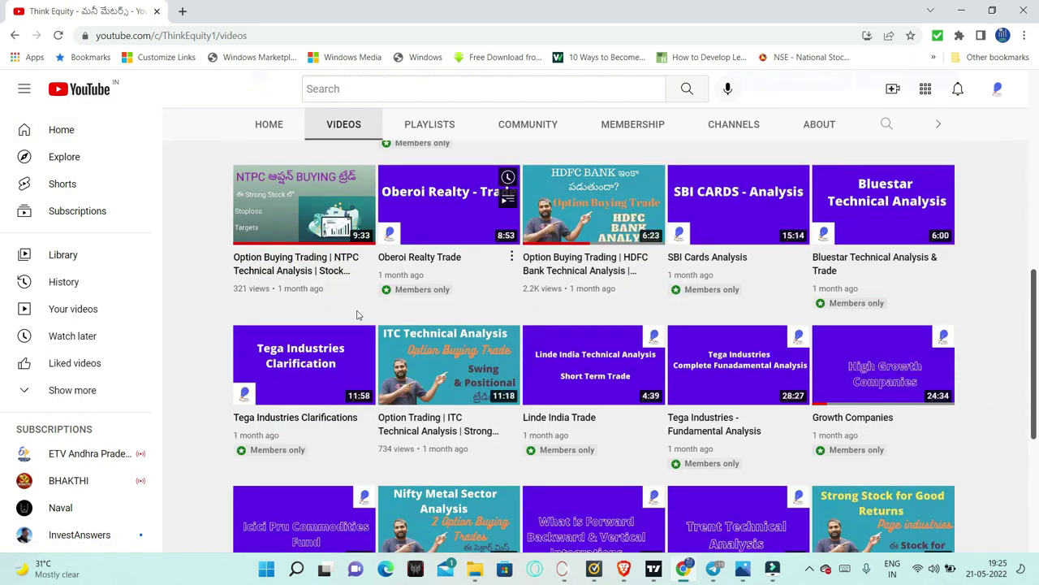
scroll(987, 402, down, 3)
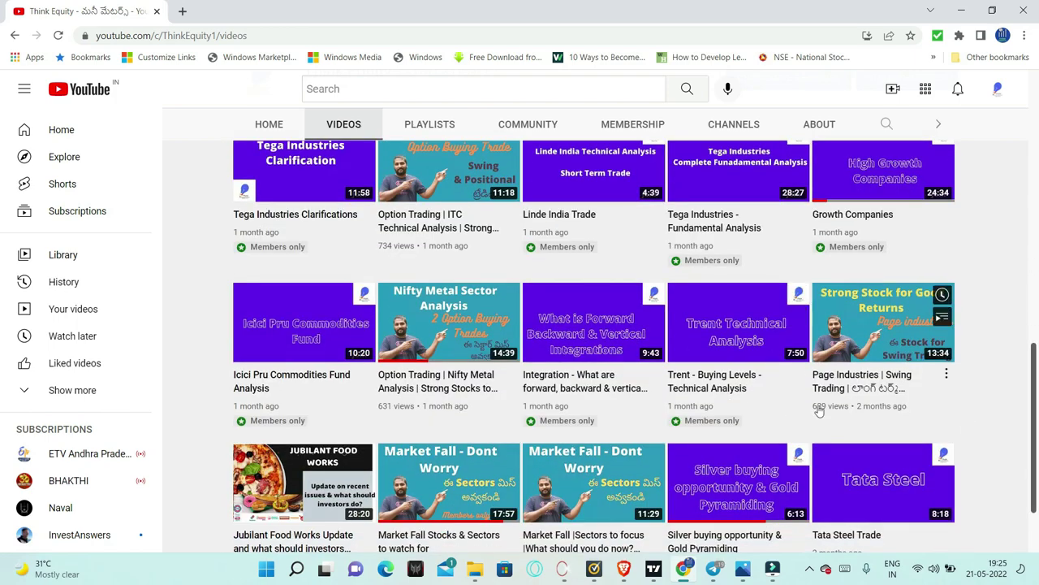
Step: Switch to Telegram and review the newest Think Equity - Learn to Earn posts, including the Technical Analysis Course announcement
click(713, 569)
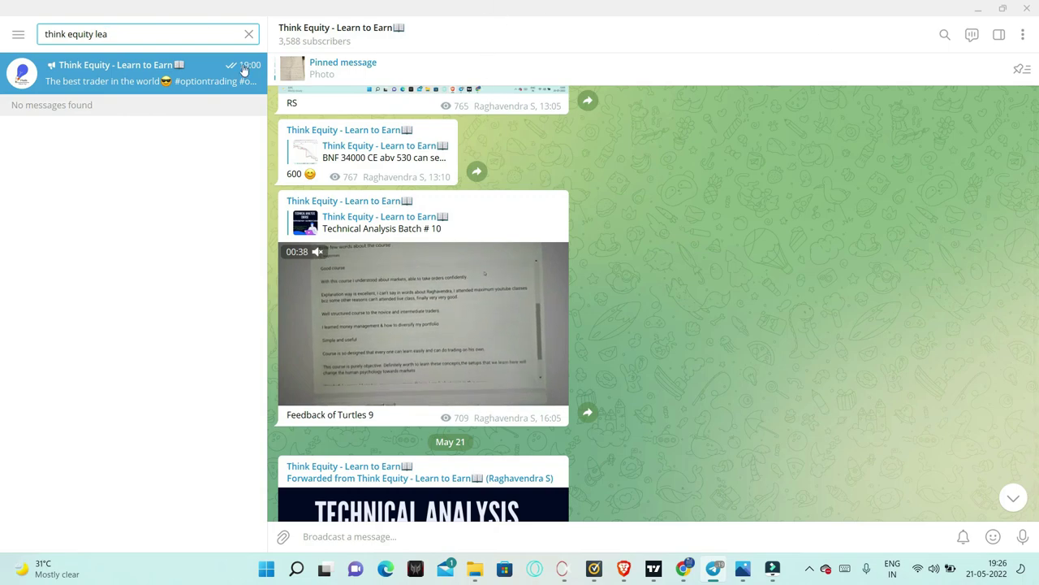
scroll(651, 379, down, 5)
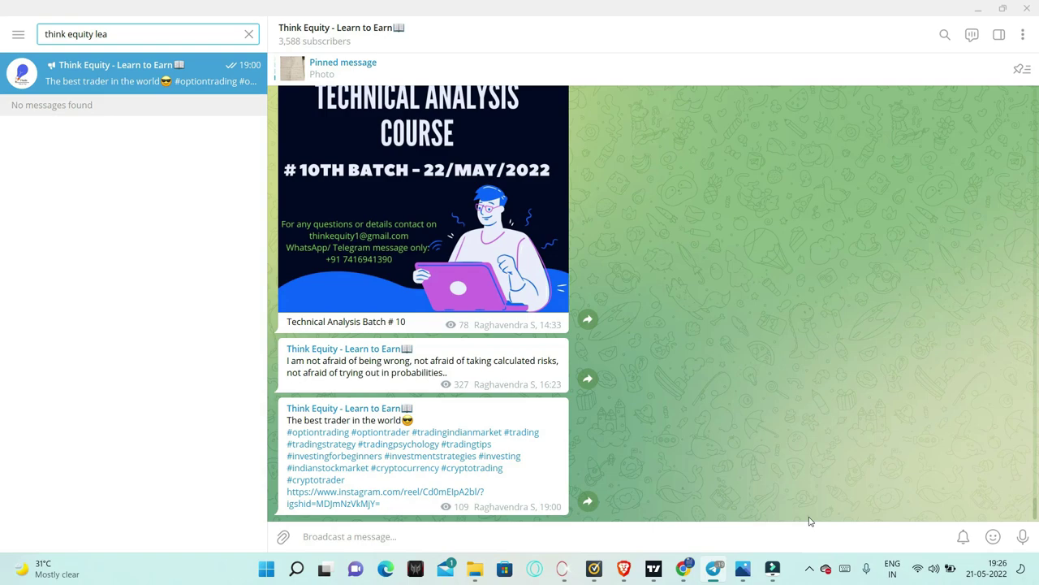
scroll(707, 315, up, 1)
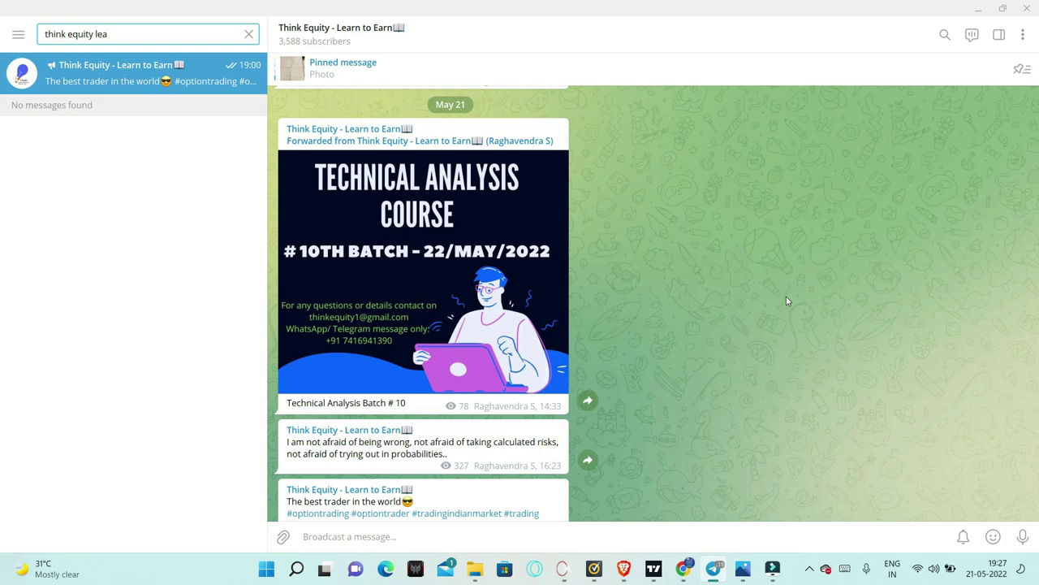
Step: Return to Brave and examine price and RSI on the Adani Ports hourly and 15-minute charts
click(979, 8)
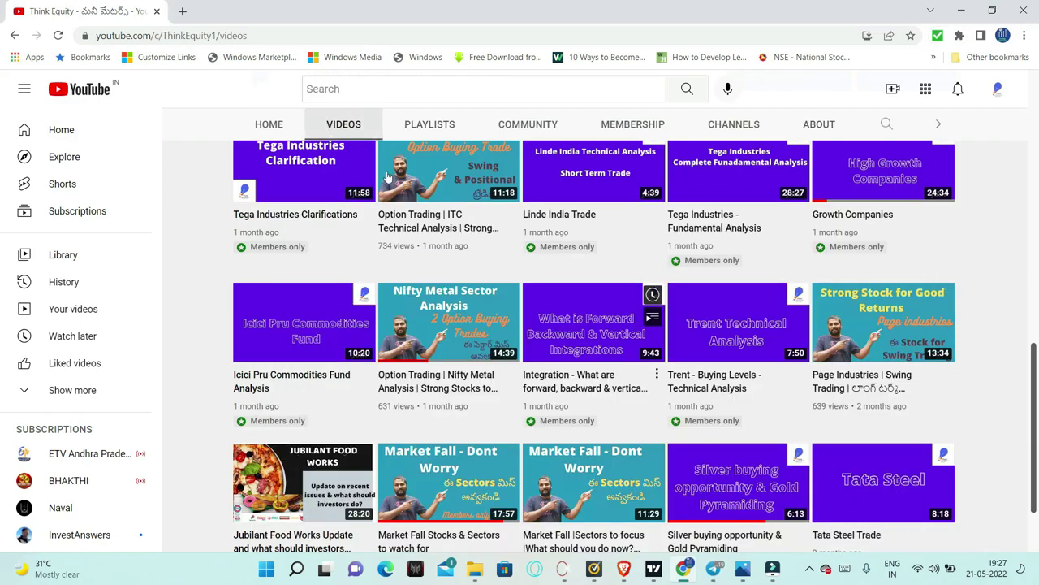
click(962, 10)
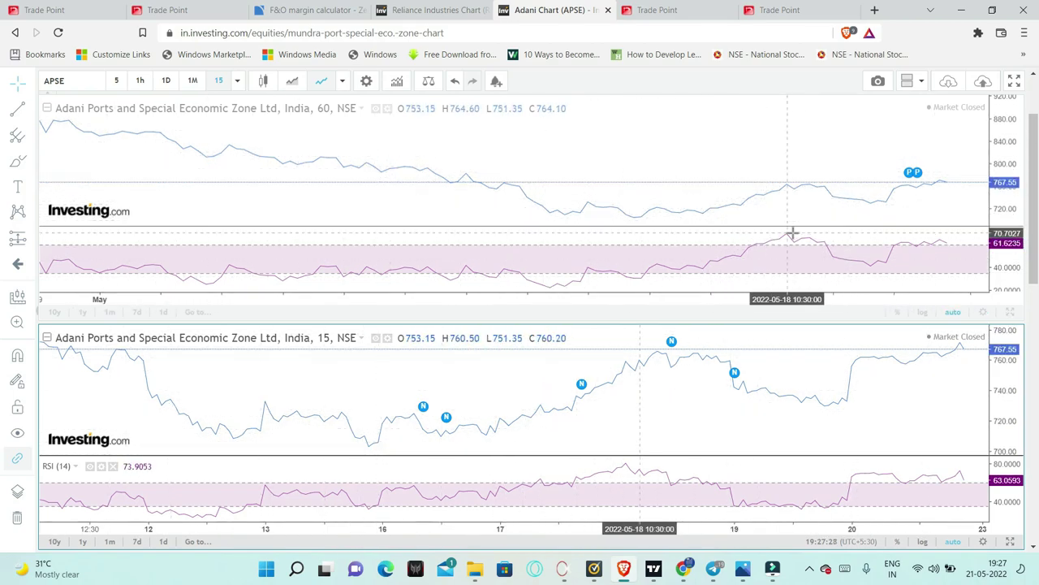
mouse_move(877, 176)
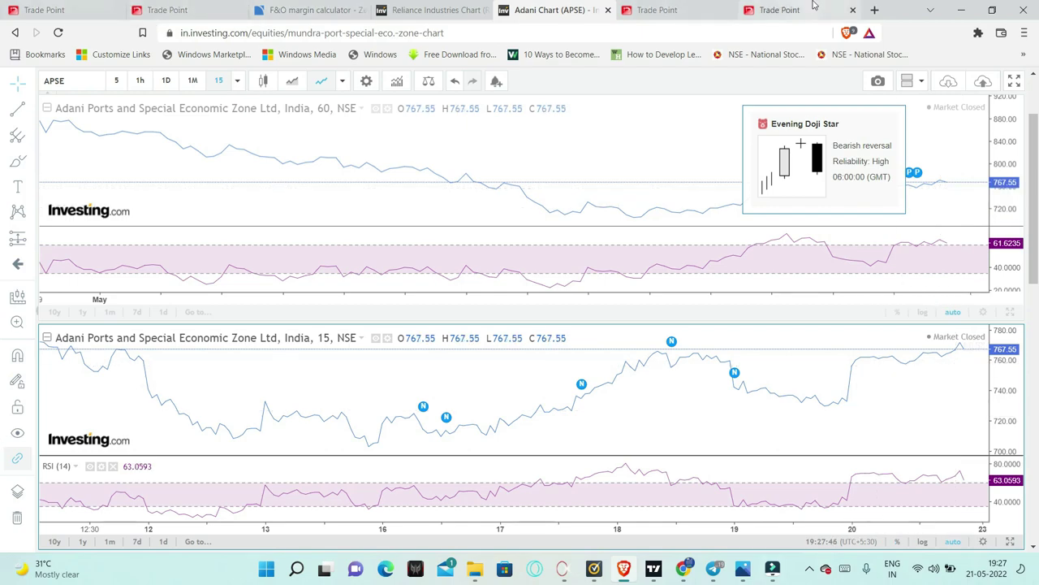
Step: Draw a level trend line at about 19.10 on the other MultiLeg chart, from 17/05/2022 12:00 across the 18-05-2022 peak to 20-05-2022
click(779, 10)
scroll(763, 236, down, 3)
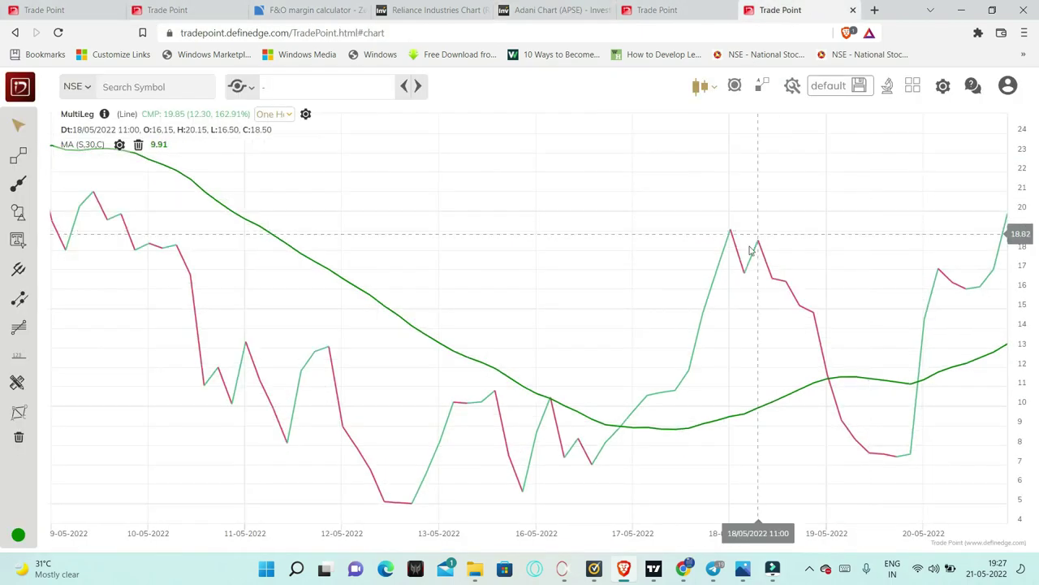
click(18, 183)
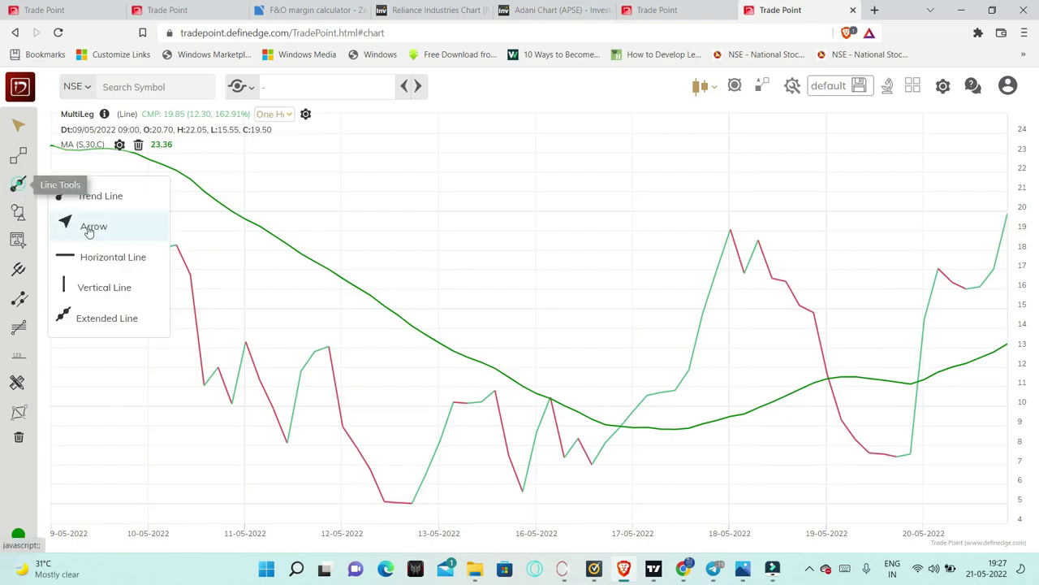
click(111, 195)
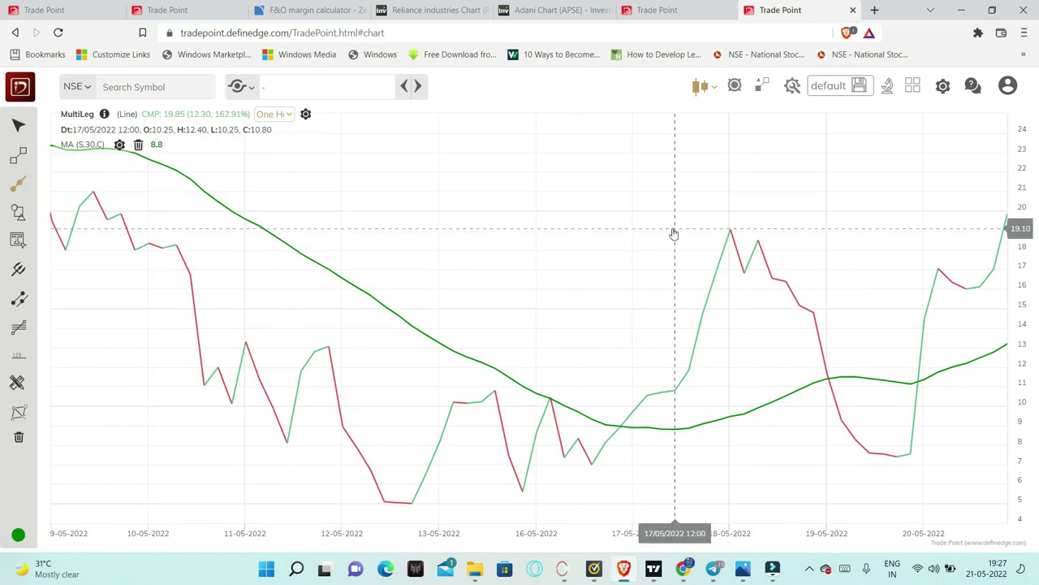
click(674, 228)
click(993, 228)
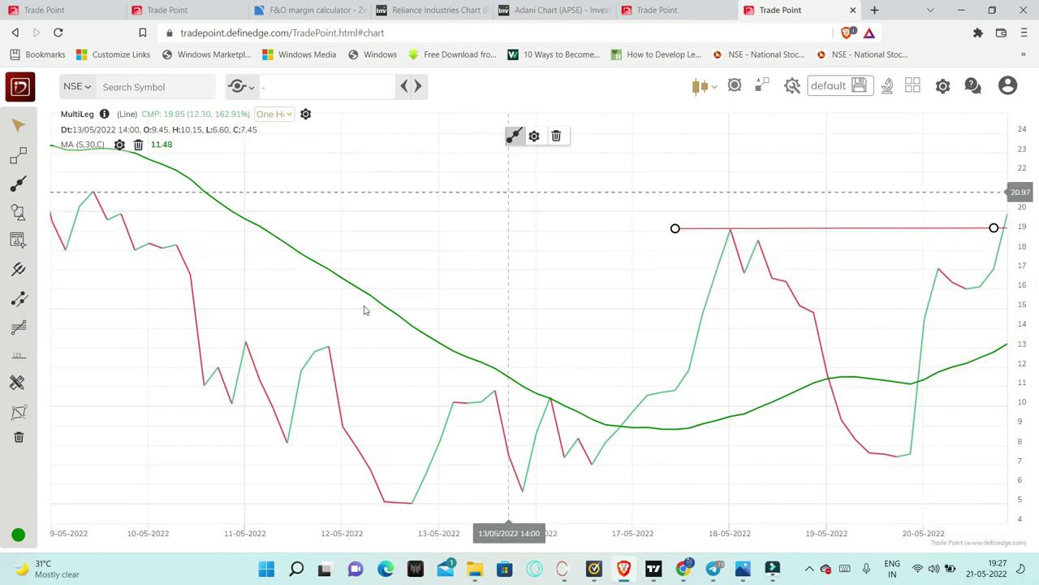
Step: Deselect the trend line and review the ADANIENT 26-May-2022 CE 2200 point-and-figure chart
click(854, 262)
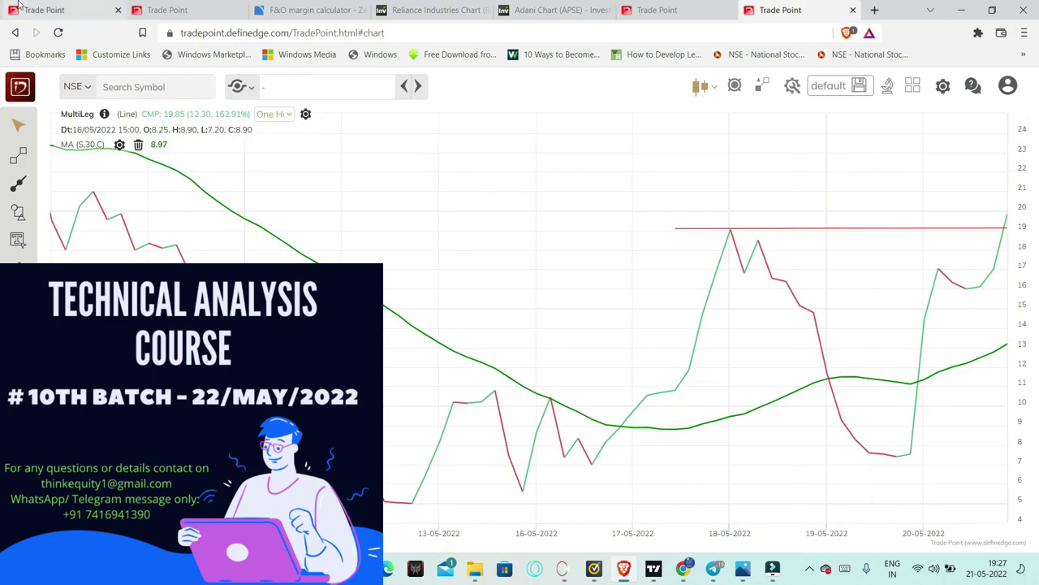
click(158, 9)
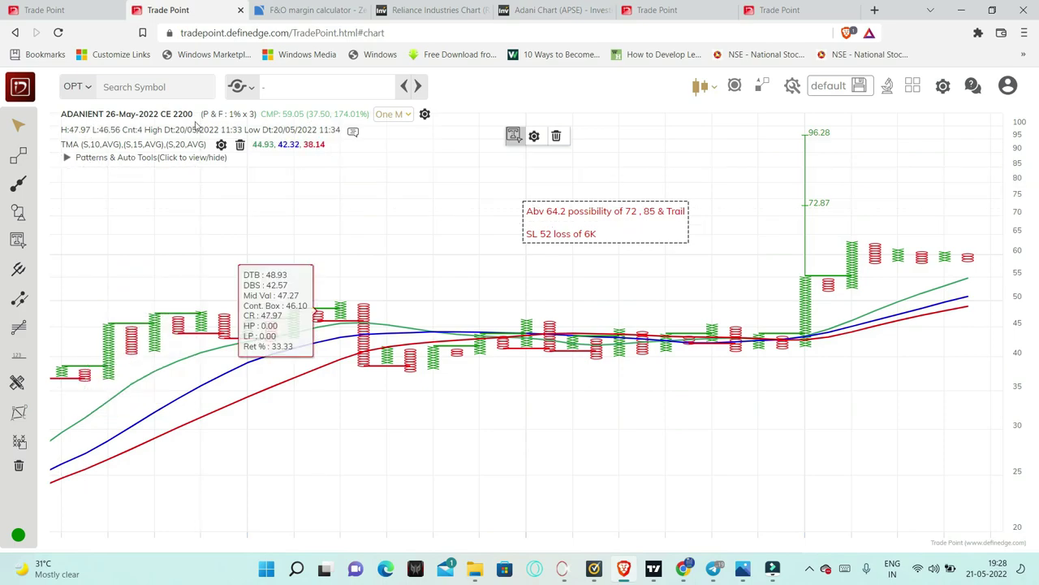
Step: Load the NSE stock Adani Enterprises Ltd into the 15-minute pane of the Investing.com Adani chart by searching for ADANIE
click(557, 9)
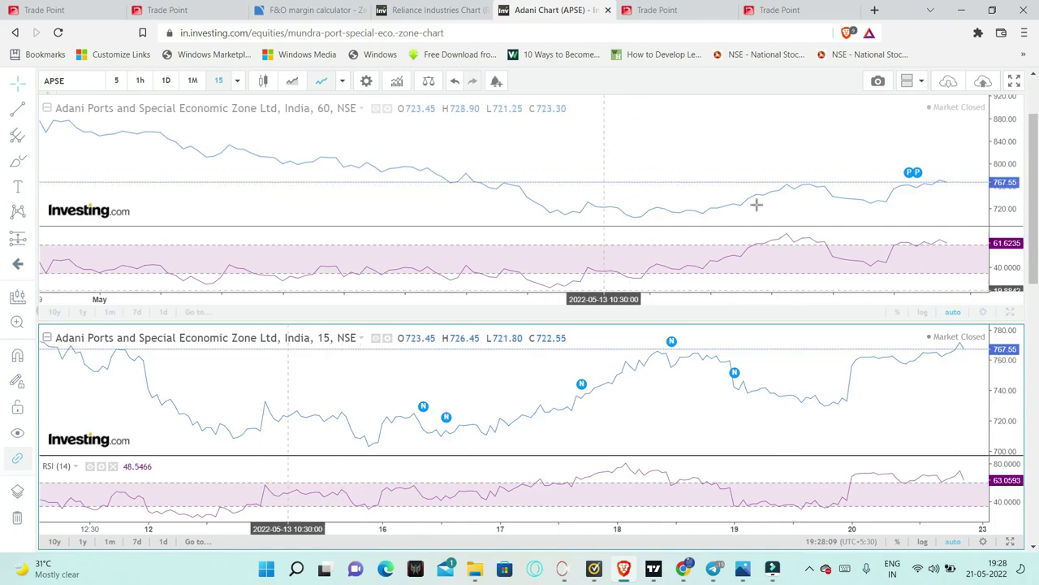
click(72, 81)
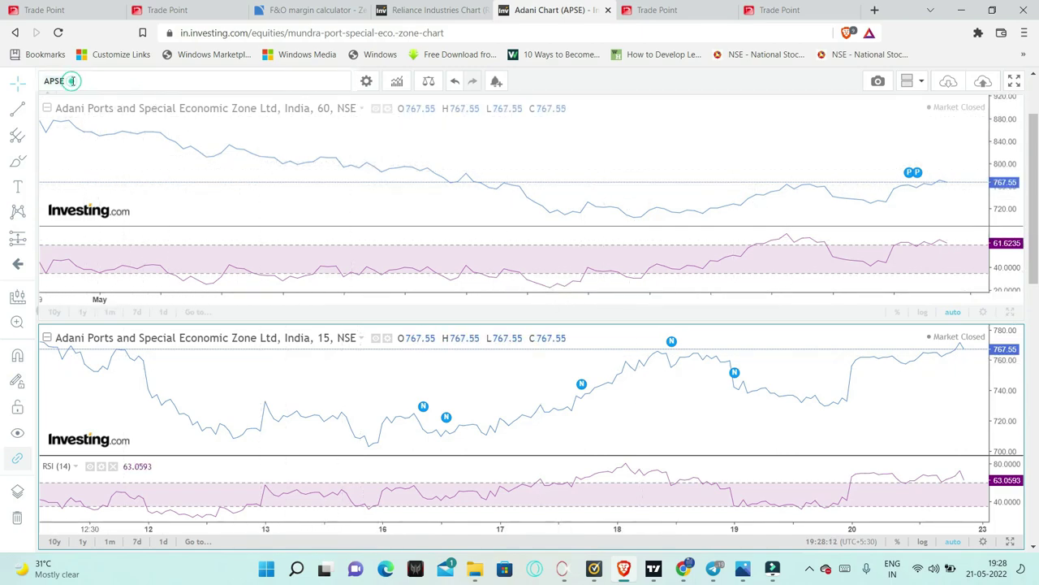
text(ADA)
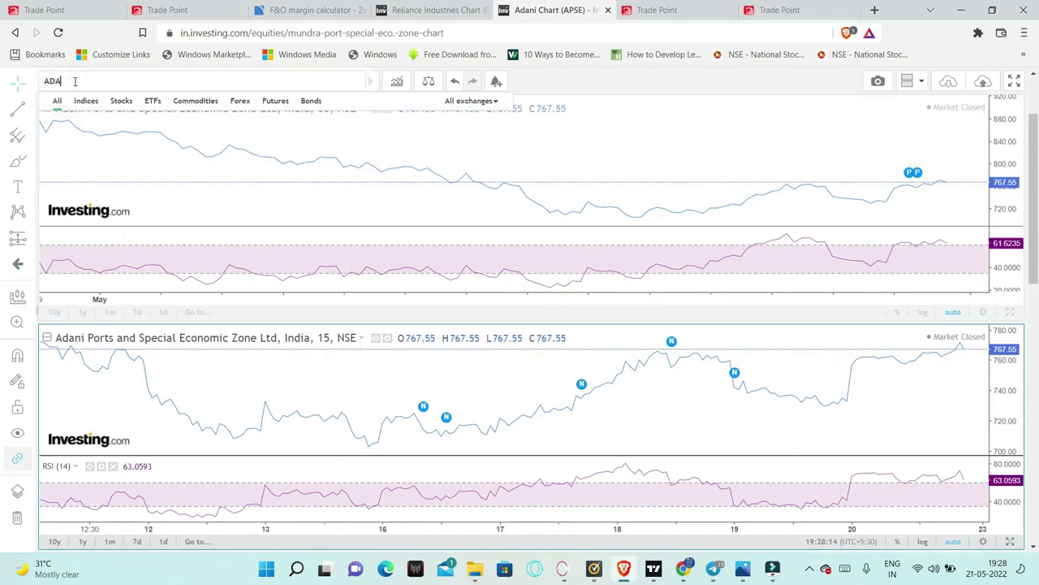
text(NIE)
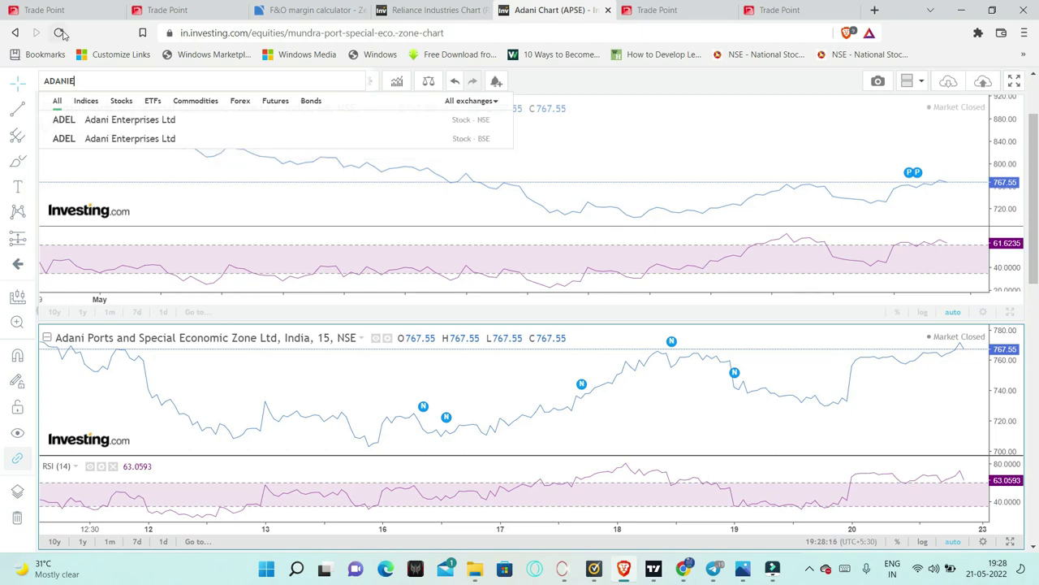
click(143, 119)
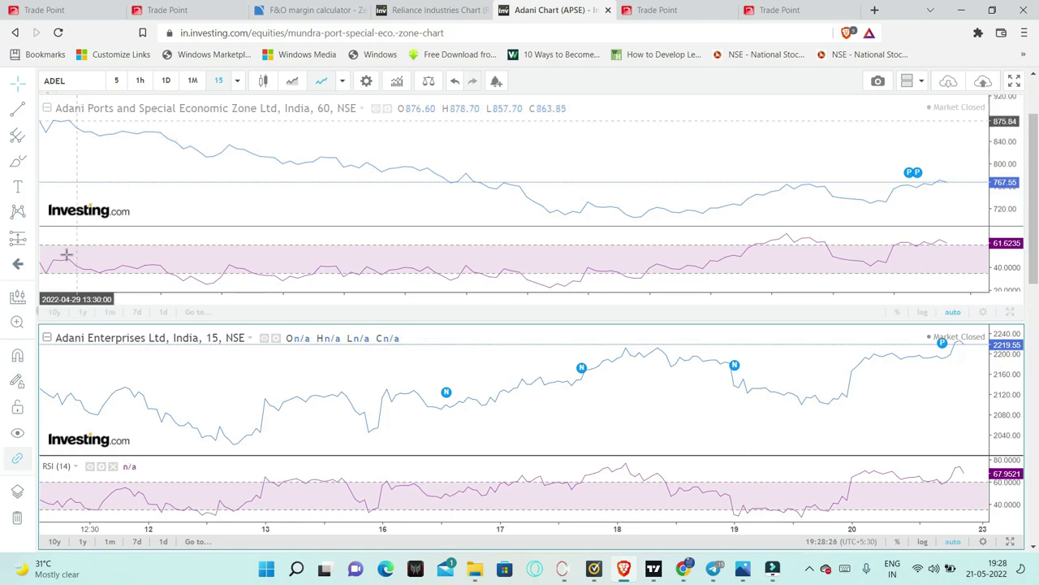
Step: Search the chart symbols again for ADANIENT and reselect the NSE listing of Adani Enterprises Ltd
click(85, 81)
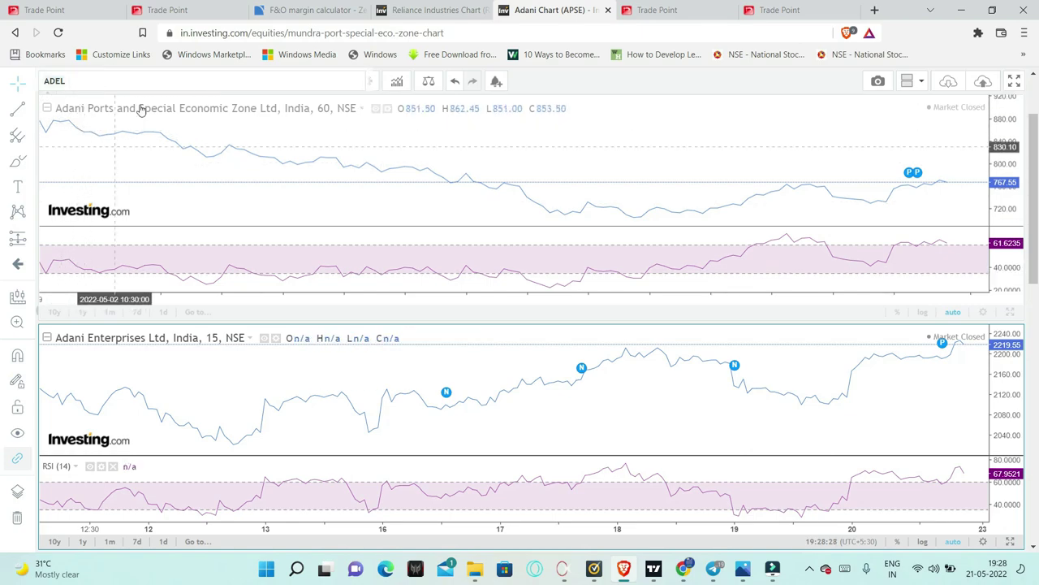
key(BackSpace)
key(BackSpace)
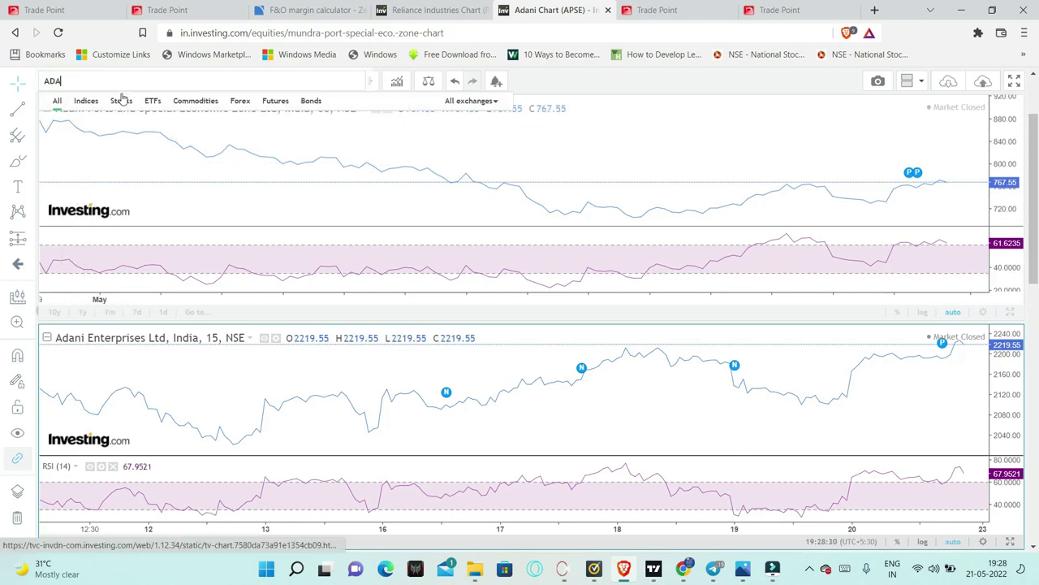
text(ANIENT)
click(119, 122)
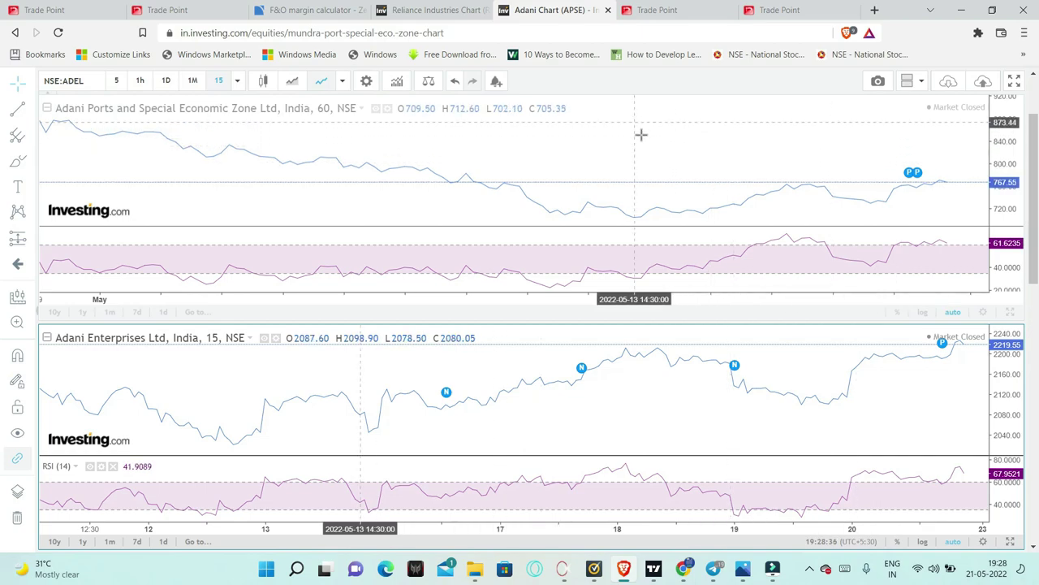
Step: Return to the ADANIENT 26-May-2022 CE 2200 point-and-figure chart and examine its earlier price history
mouse_move(909, 172)
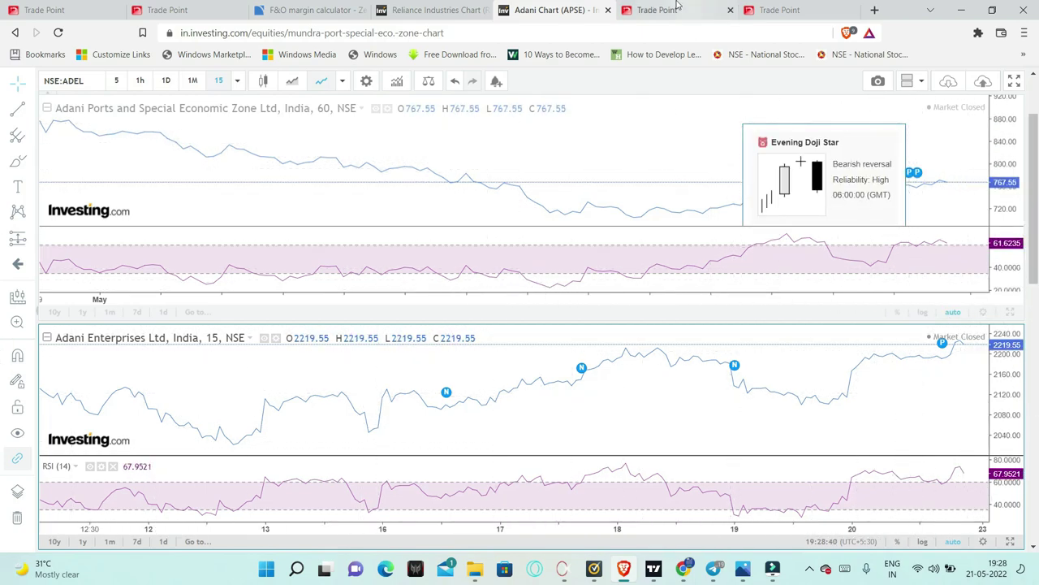
click(175, 10)
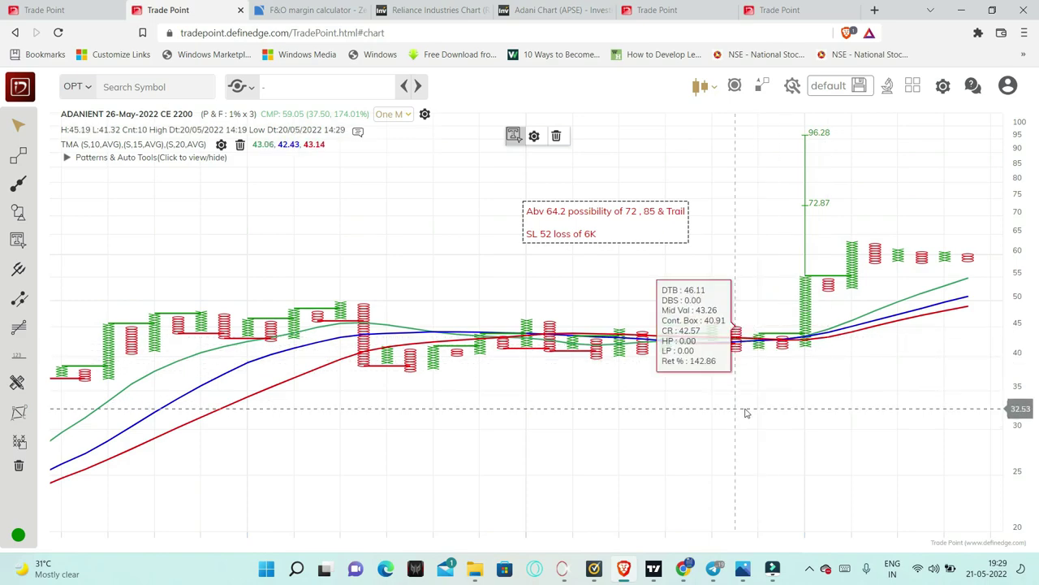
scroll(744, 412, down, 3)
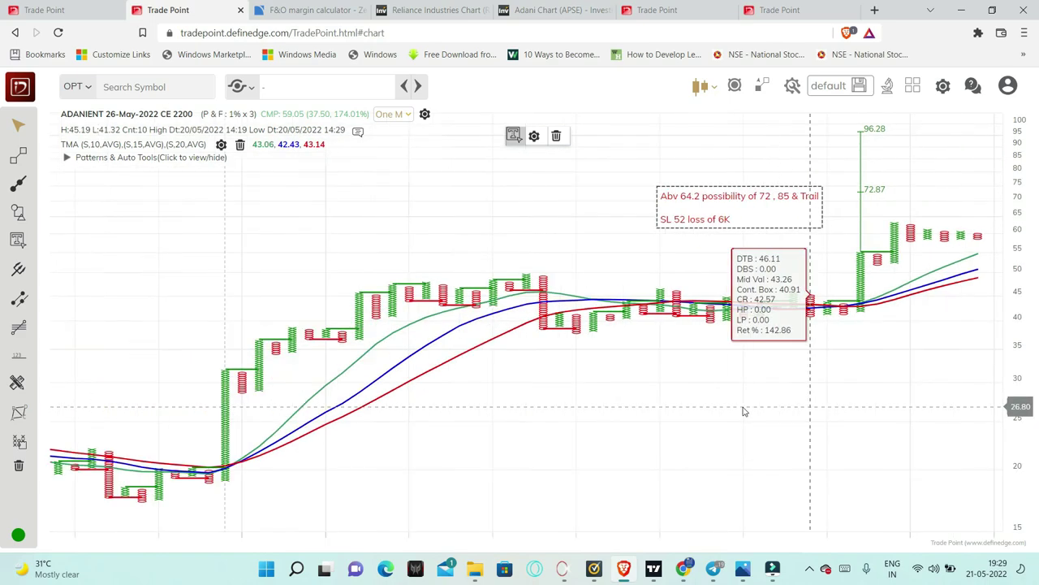